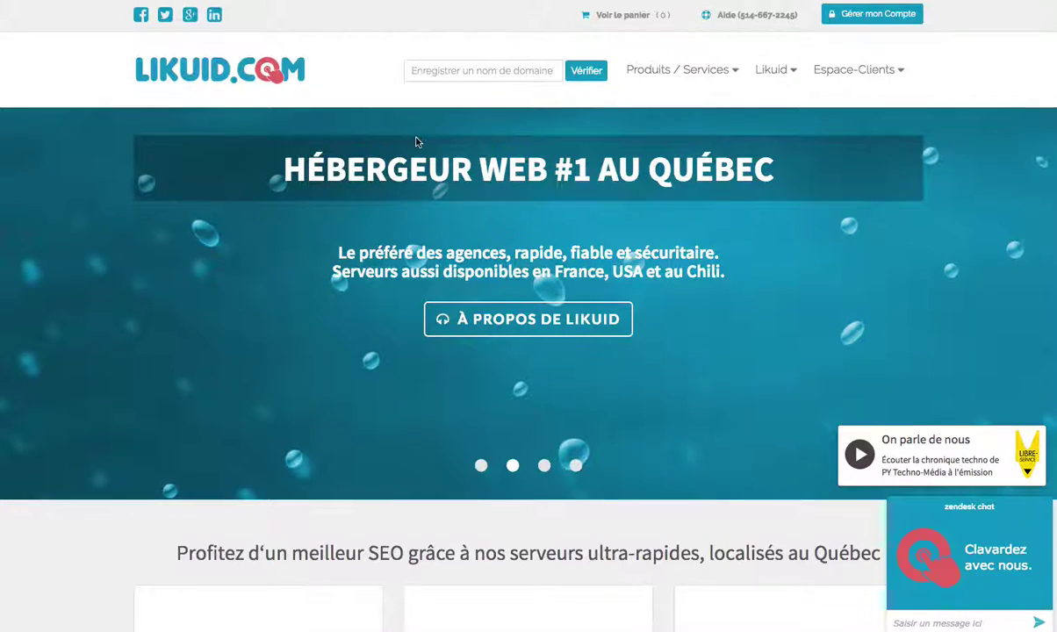
Open the details of the Plan de base hosting offer at $4.99 per month.
{"action": "scroll", "coordinate": [414, 142], "scroll_direction": "down", "scroll_amount": 5}
{"action": "scroll", "coordinate": [415, 142], "scroll_direction": "down", "scroll_amount": 5}
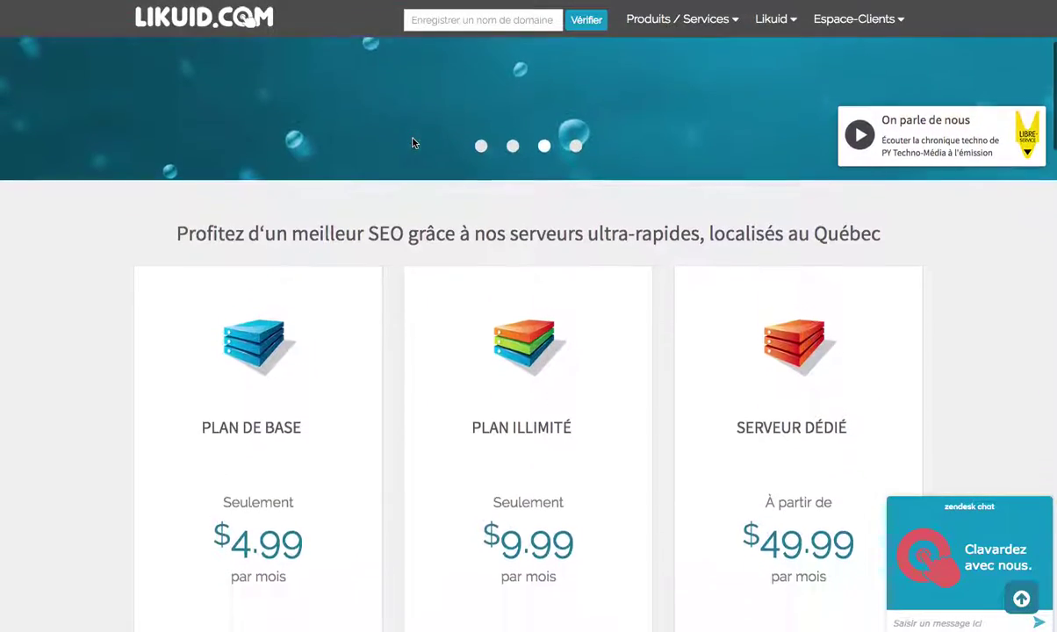
{"action": "scroll", "coordinate": [415, 143], "scroll_direction": "down", "scroll_amount": 2}
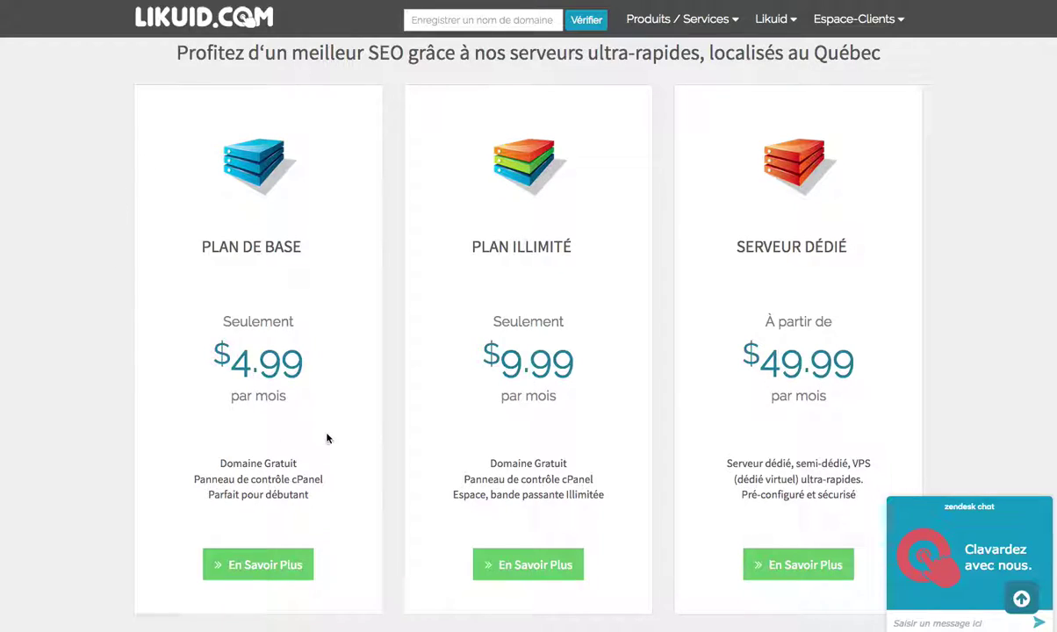
{"action": "left_click", "coordinate": [277, 577]}
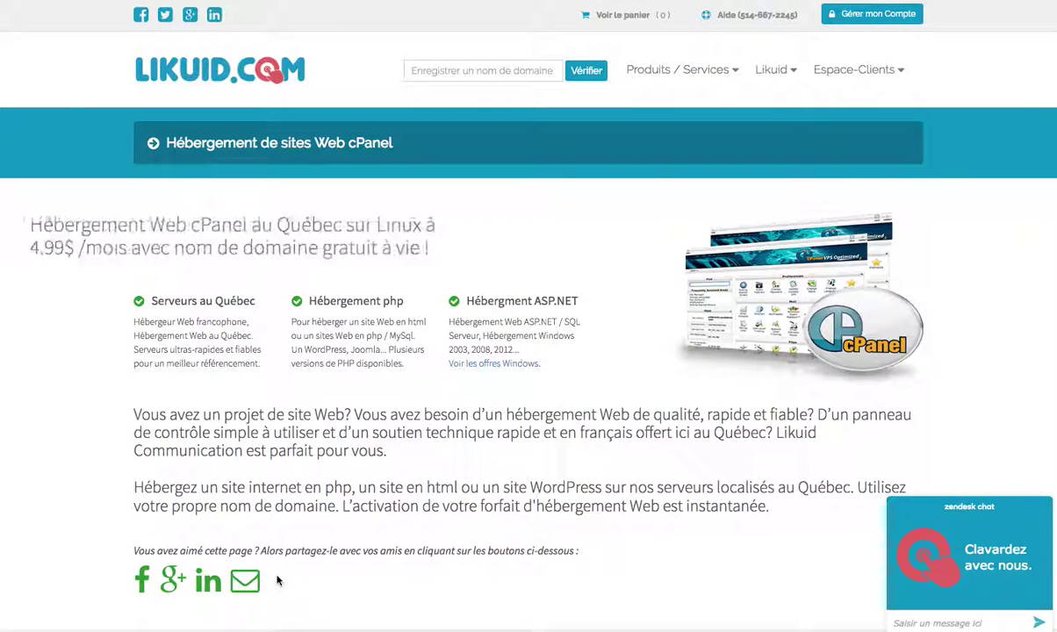
Order the Base shared hosting plan from the plan comparison table.
{"action": "scroll", "coordinate": [514, 509], "scroll_direction": "down", "scroll_amount": 5}
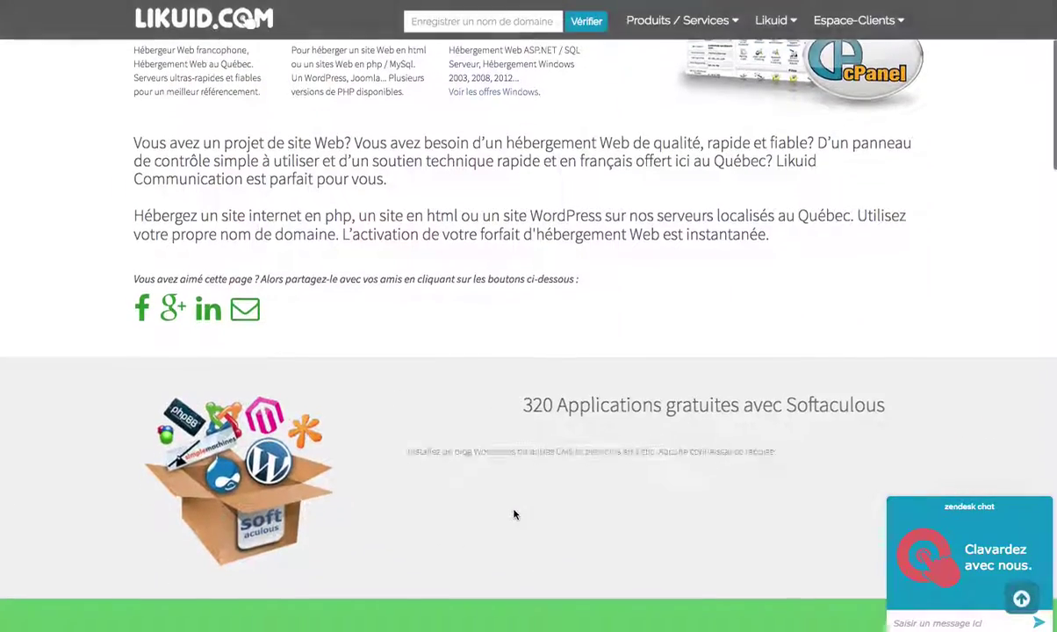
{"action": "scroll", "coordinate": [515, 514], "scroll_direction": "down", "scroll_amount": 5}
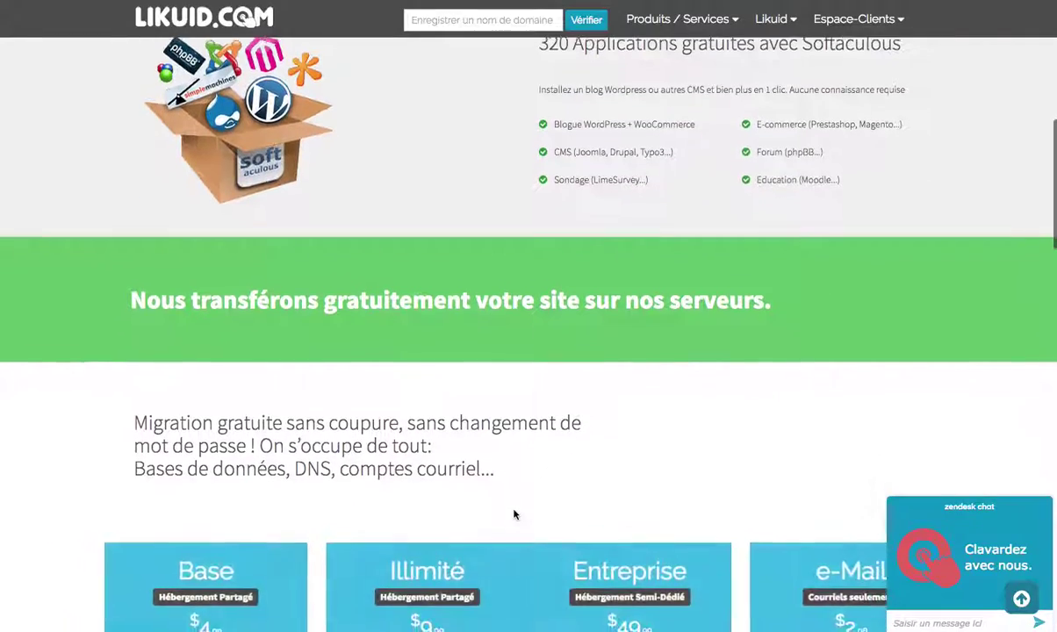
{"action": "scroll", "coordinate": [515, 516], "scroll_direction": "down", "scroll_amount": 2}
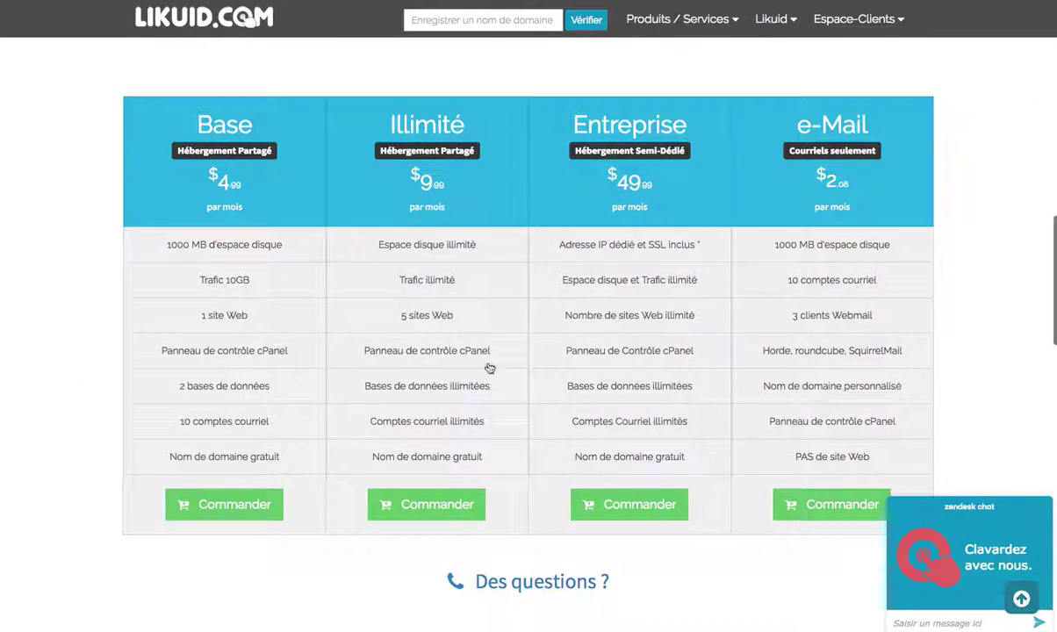
{"action": "scroll", "coordinate": [801, 391], "scroll_direction": "down", "scroll_amount": 1}
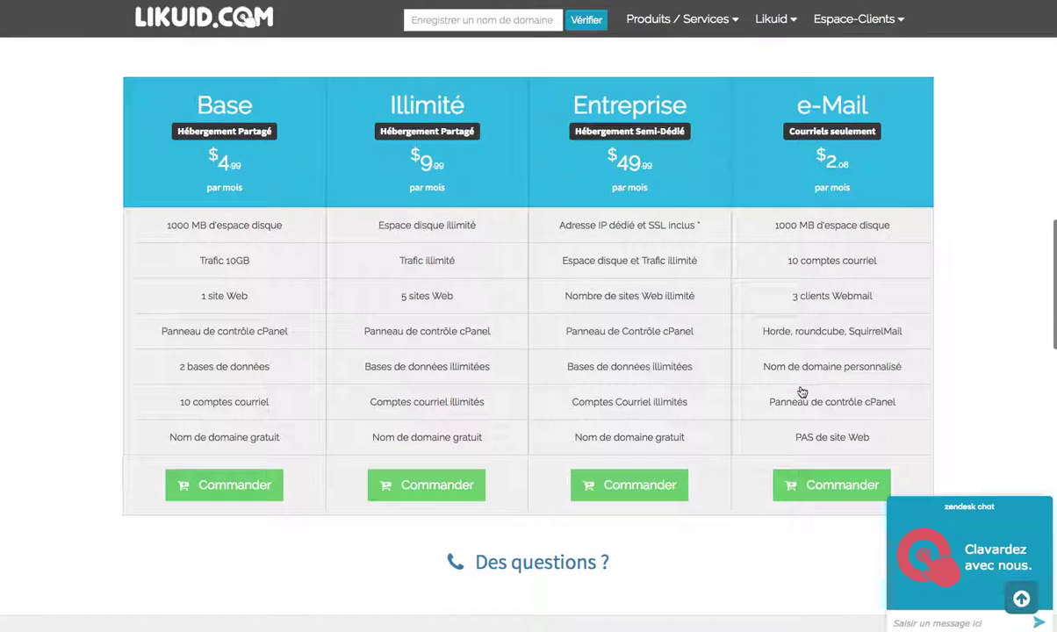
{"action": "left_click", "coordinate": [233, 499]}
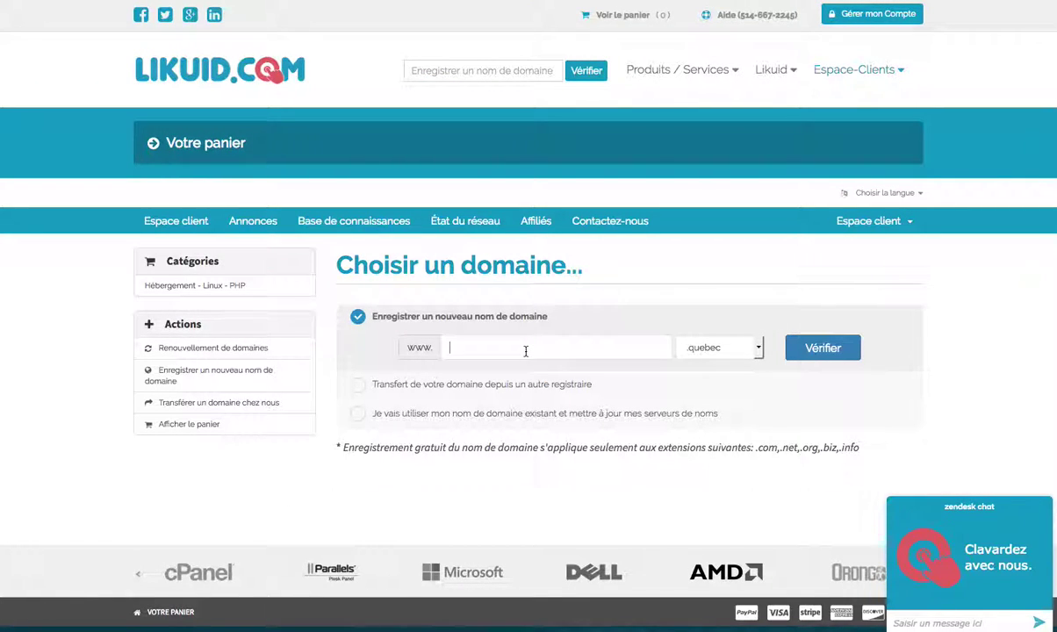
Look at the options for transferring or reusing an existing domain, and return to registering a new domain name.
{"action": "left_click", "coordinate": [427, 386]}
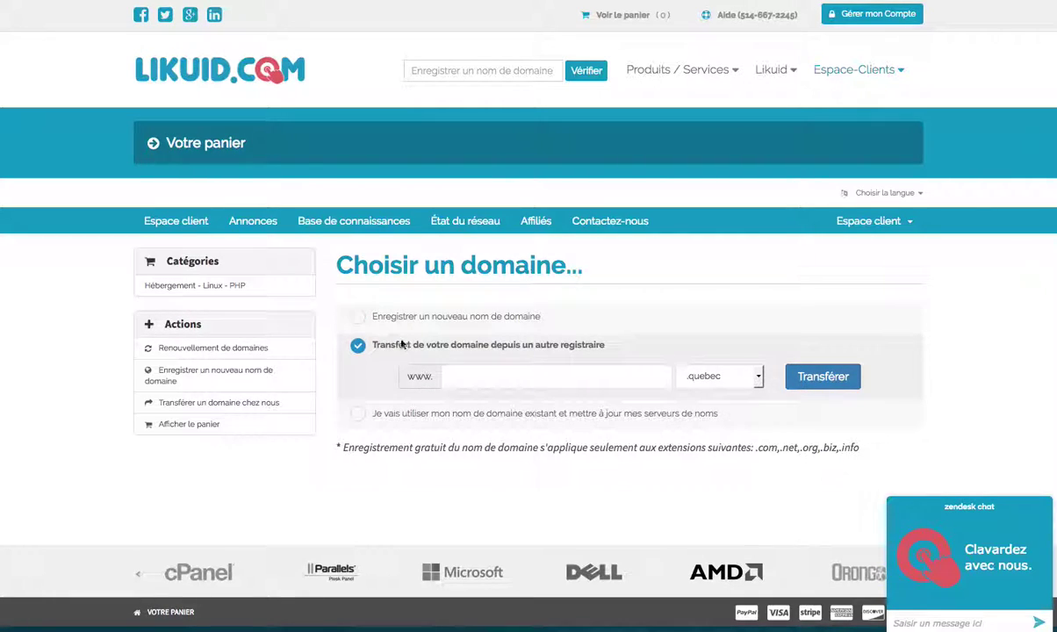
{"action": "left_click", "coordinate": [393, 416]}
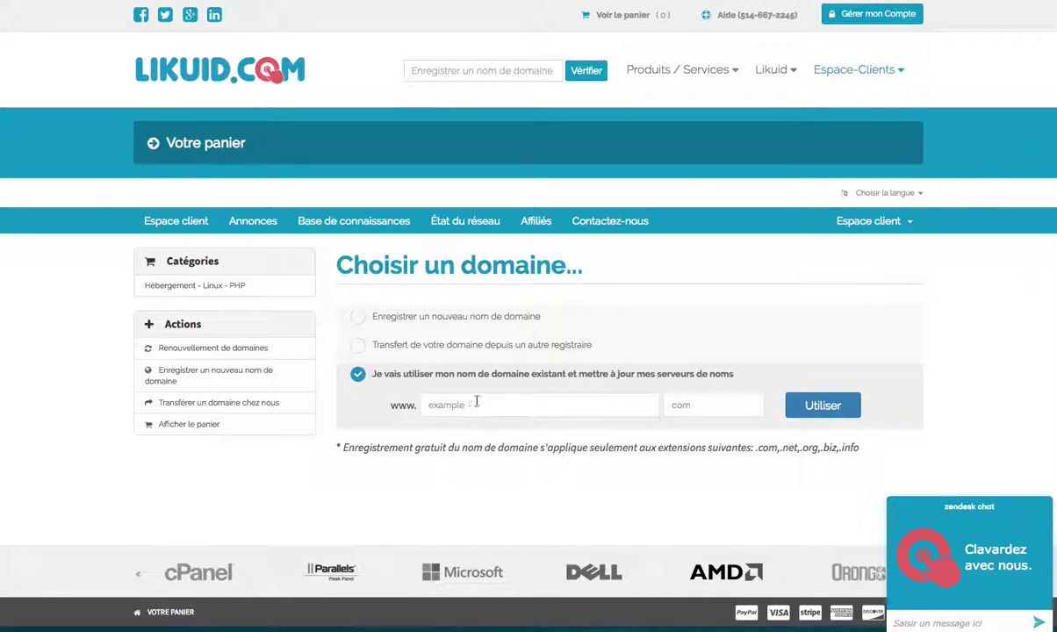
{"action": "left_click_drag", "start_coordinate": [638, 375], "coordinate": [737, 388]}
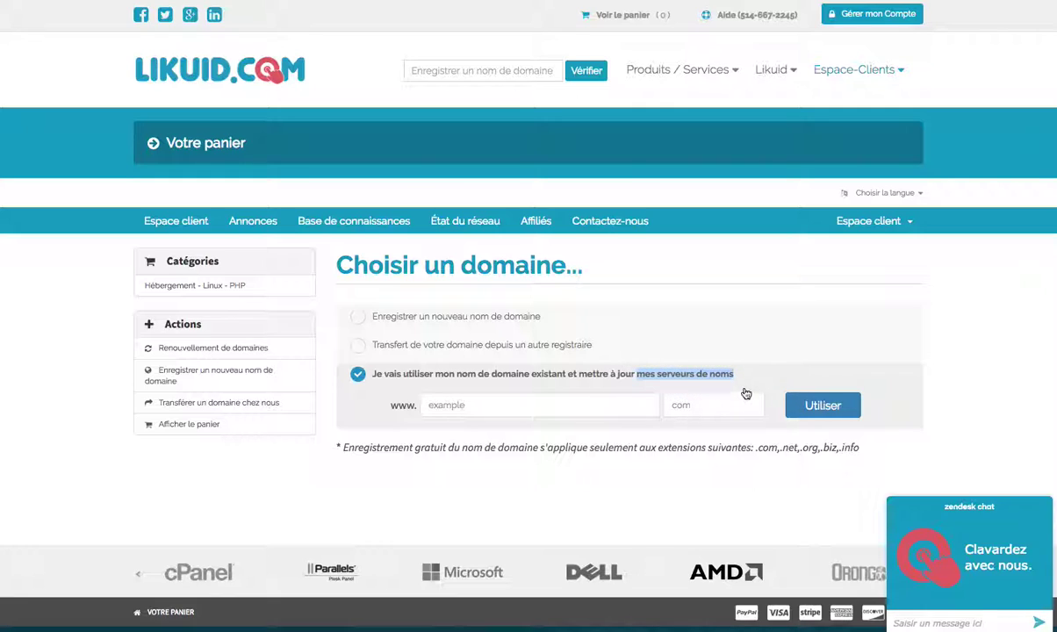
{"action": "left_click", "coordinate": [390, 318]}
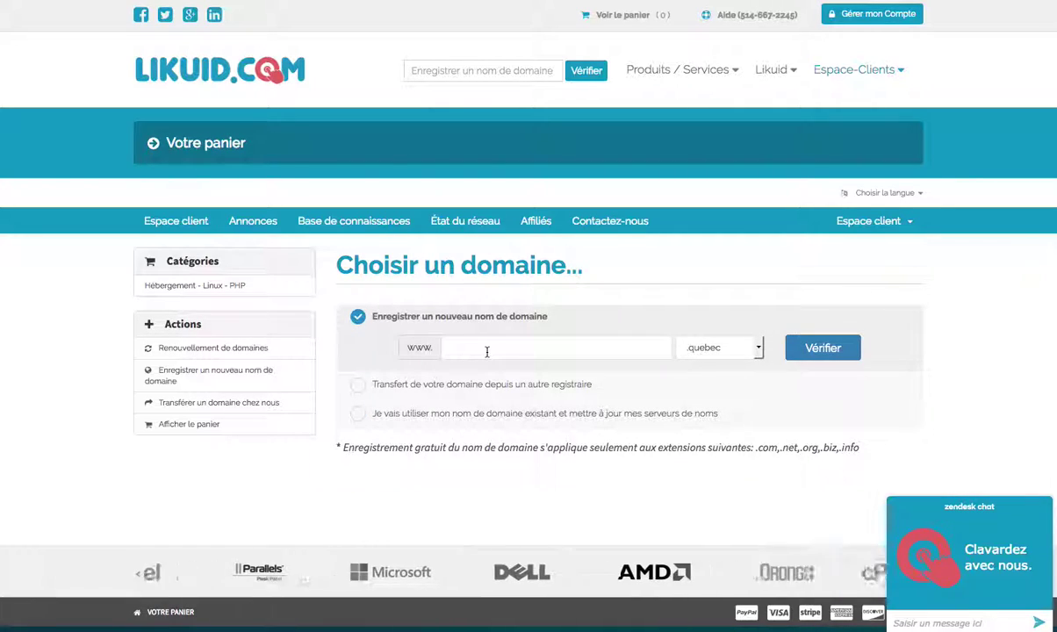
Check the availability of the new domain name nouveaunomdedomaine with the .com extension.
{"action": "left_click", "coordinate": [490, 350]}
{"action": "type", "text": "nouveaunomdedomaine"}
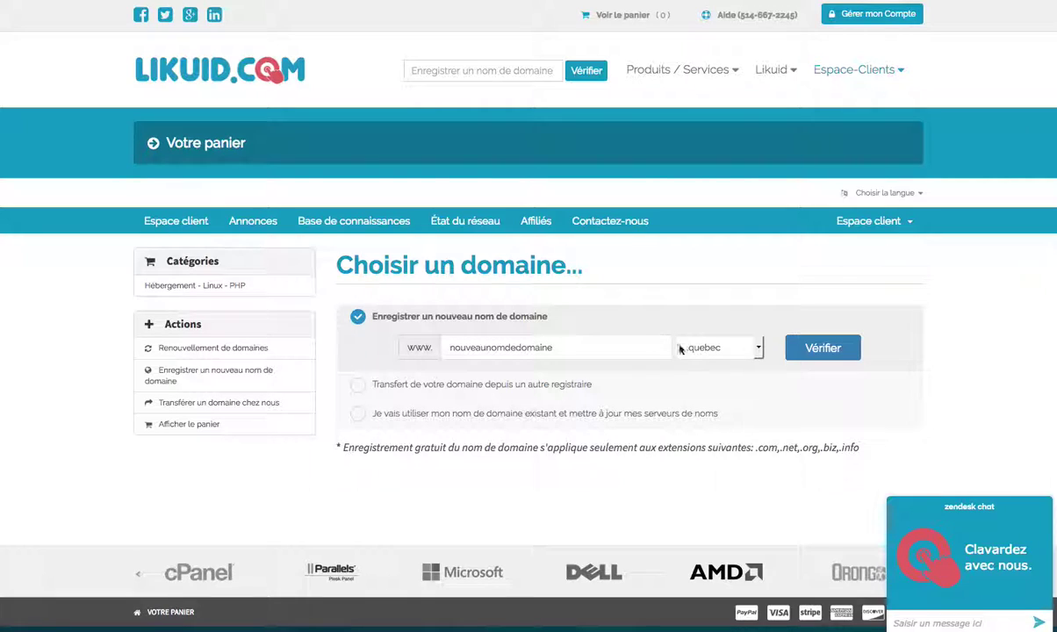
{"action": "left_click", "coordinate": [716, 347]}
{"action": "left_click", "coordinate": [734, 379]}
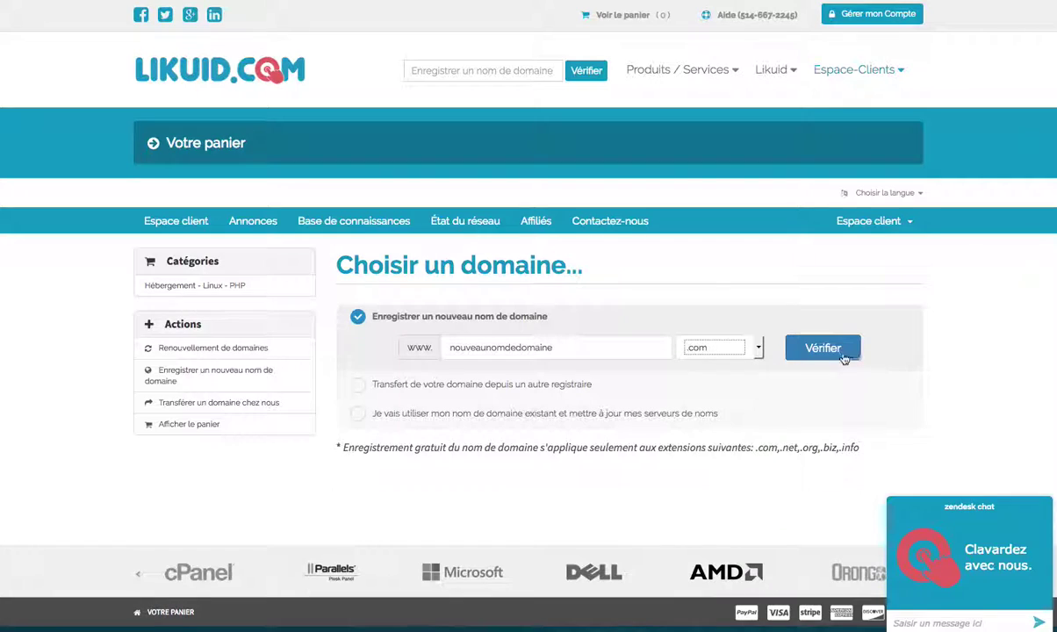
{"action": "left_click", "coordinate": [823, 348]}
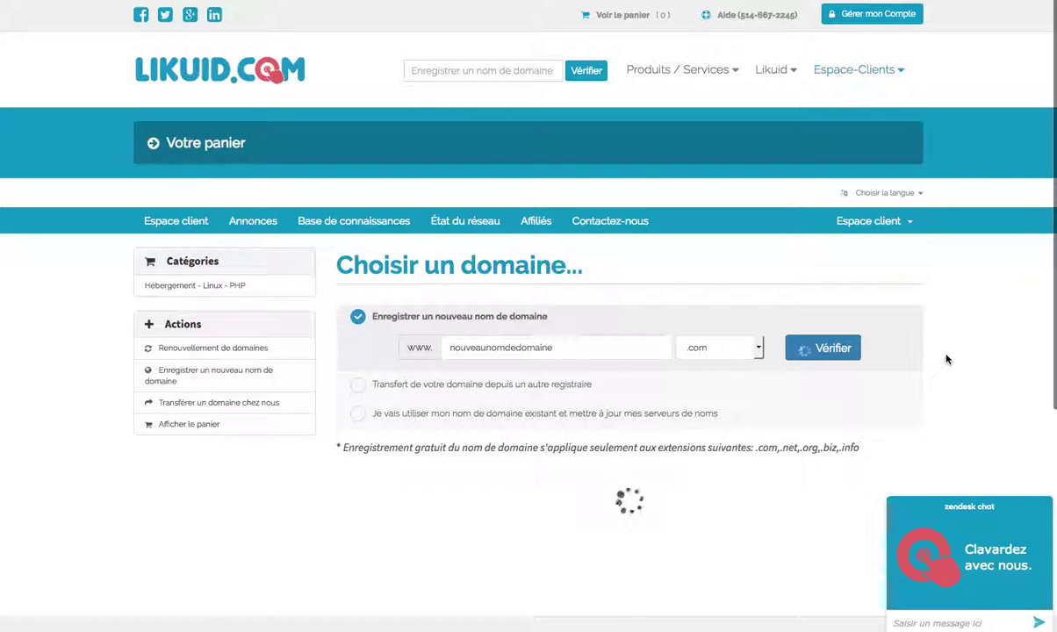
Examine the availability result for nouveaunomdedomaine.com and the prices of the suggested alternative domains.
{"action": "scroll", "coordinate": [955, 368], "scroll_direction": "down", "scroll_amount": 2}
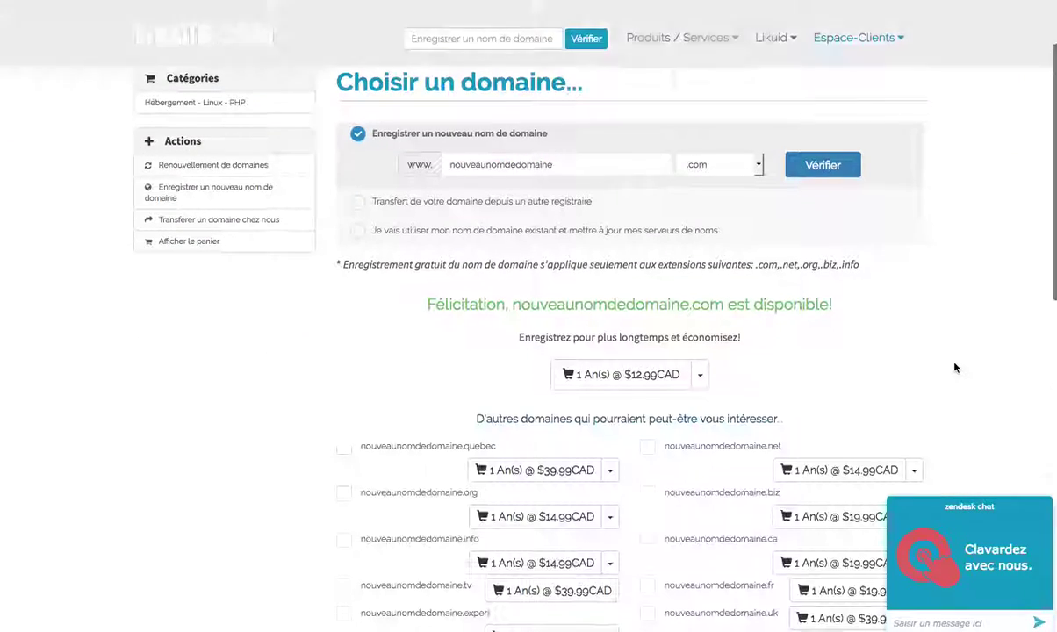
{"action": "left_click_drag", "start_coordinate": [513, 301], "coordinate": [838, 309]}
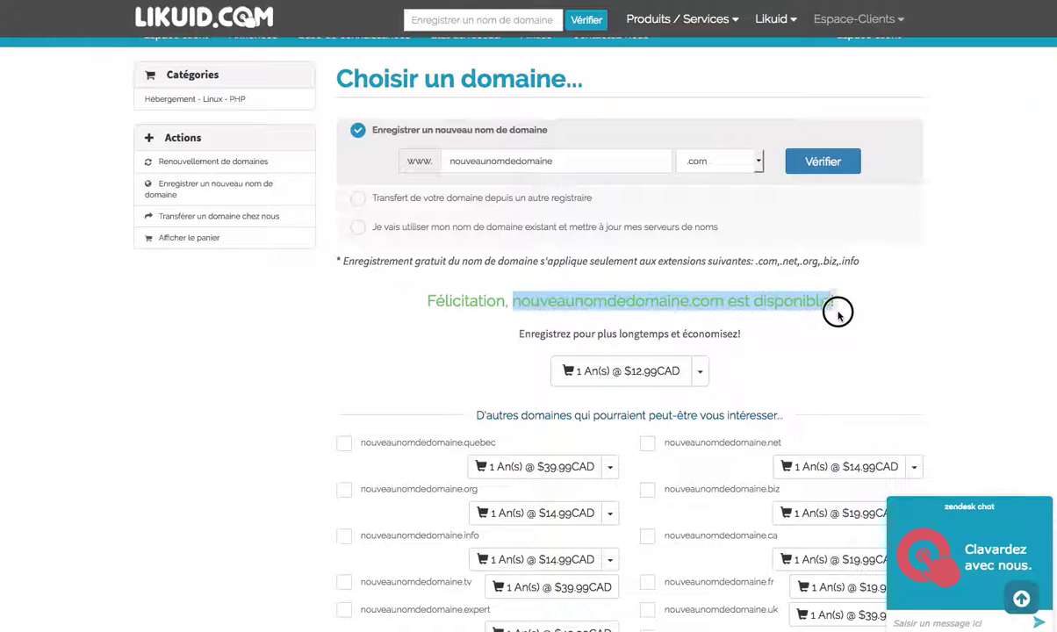
{"action": "left_click", "coordinate": [897, 327]}
{"action": "scroll", "coordinate": [896, 351], "scroll_direction": "down", "scroll_amount": 1}
{"action": "scroll", "coordinate": [898, 354], "scroll_direction": "down", "scroll_amount": 1}
{"action": "scroll", "coordinate": [899, 352], "scroll_direction": "up", "scroll_amount": 1}
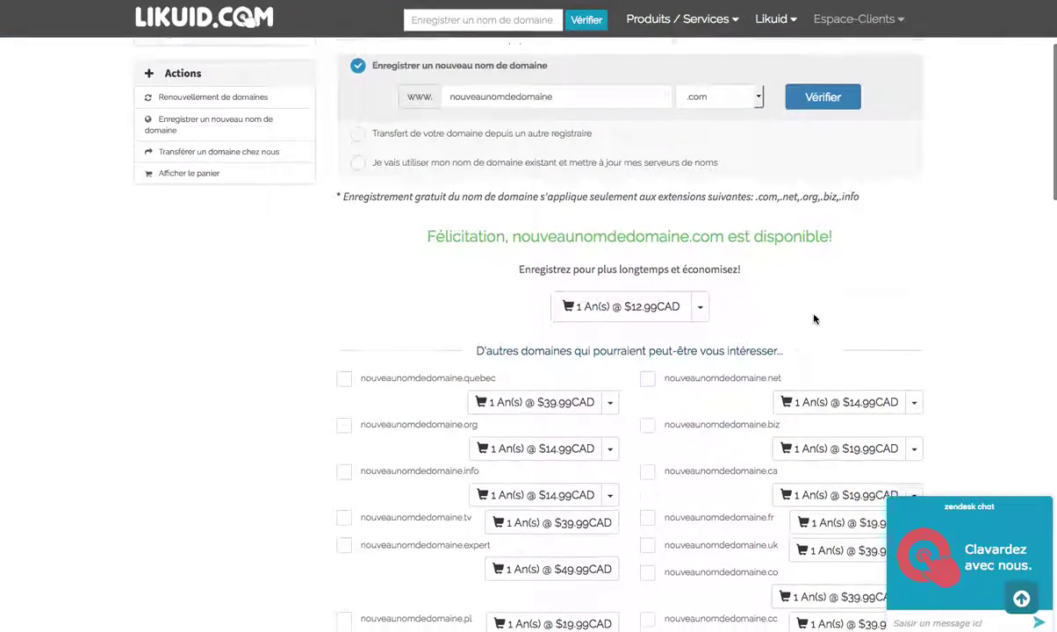
{"action": "scroll", "coordinate": [765, 294], "scroll_direction": "down", "scroll_amount": 2}
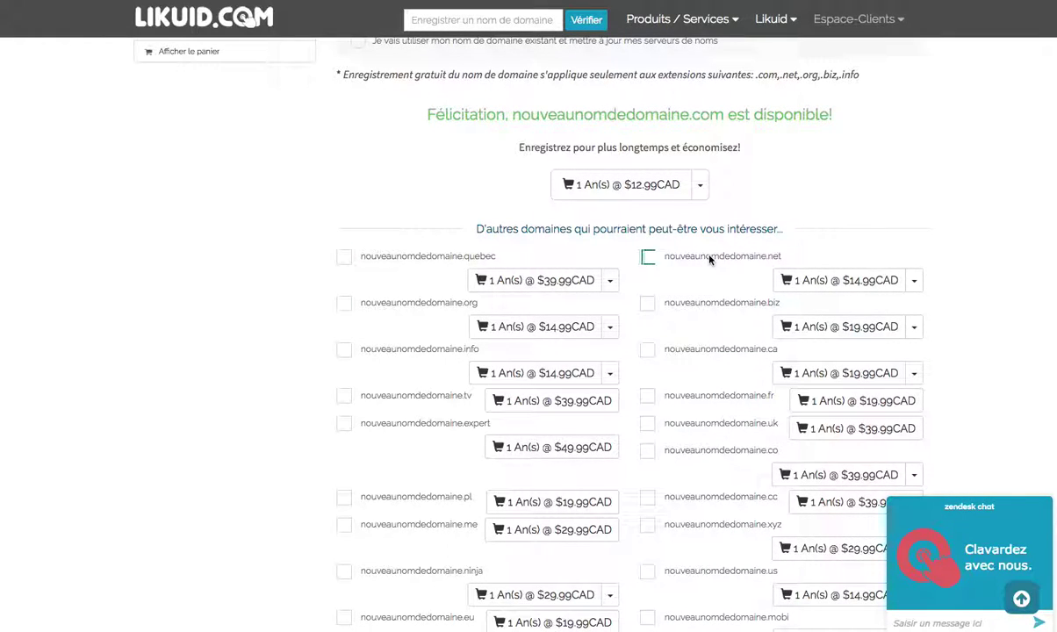
{"action": "scroll", "coordinate": [739, 353], "scroll_direction": "down", "scroll_amount": 1}
{"action": "scroll", "coordinate": [738, 354], "scroll_direction": "down", "scroll_amount": 3}
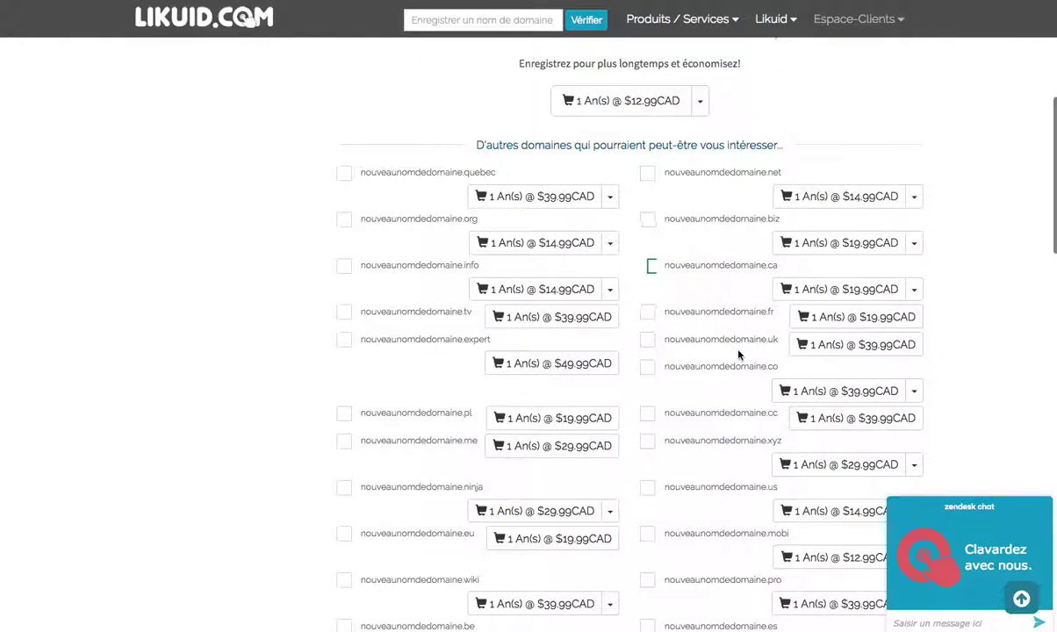
{"action": "scroll", "coordinate": [739, 355], "scroll_direction": "up", "scroll_amount": 3}
{"action": "scroll", "coordinate": [738, 354], "scroll_direction": "up", "scroll_amount": 1}
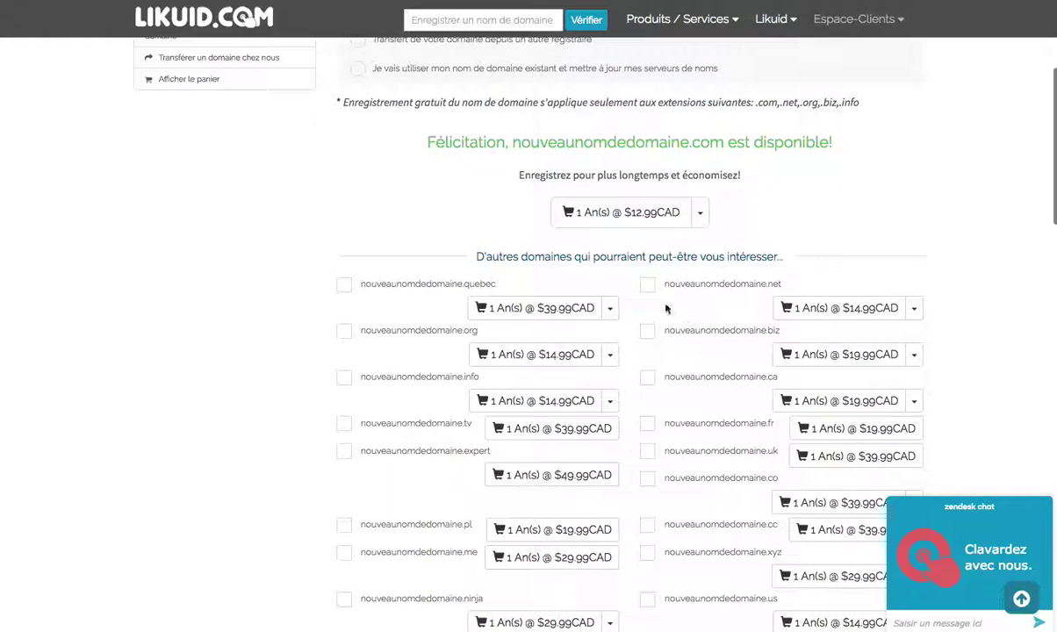
Try selecting suggested alternative domains such as nouveaunomdedomaine.biz, and clear the selection again.
{"action": "left_click", "coordinate": [648, 333]}
{"action": "left_click", "coordinate": [648, 332]}
{"action": "left_click", "coordinate": [647, 284]}
{"action": "scroll", "coordinate": [762, 301], "scroll_direction": "up", "scroll_amount": 3}
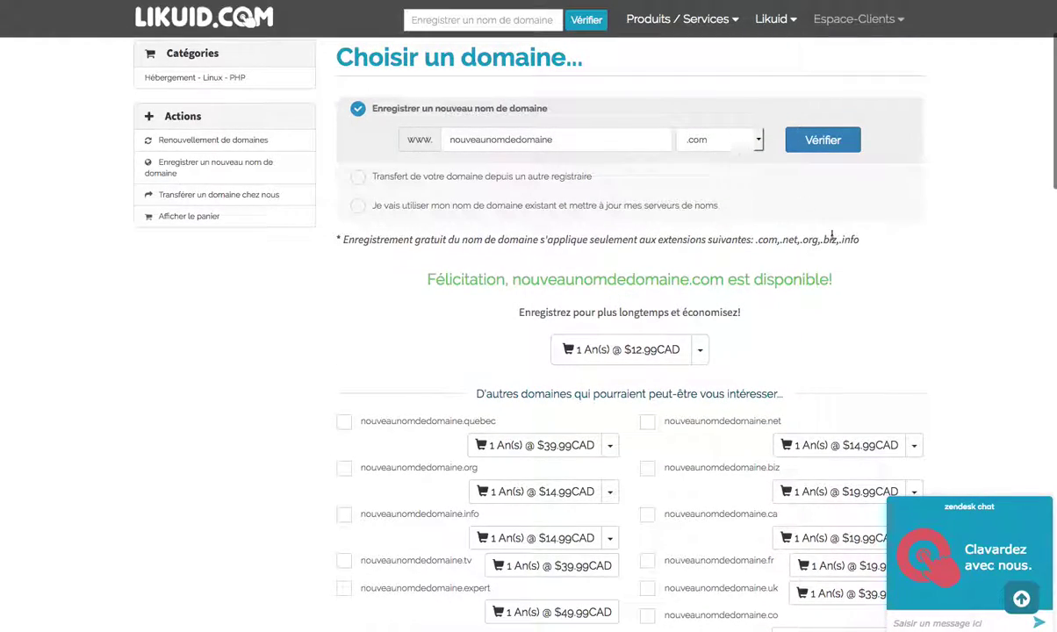
Continue to the plan configuration with only nouveaunomdedomaine.com, without any of the suggested domains.
{"action": "scroll", "coordinate": [911, 300], "scroll_direction": "down", "scroll_amount": 3}
{"action": "scroll", "coordinate": [910, 301], "scroll_direction": "down", "scroll_amount": 20}
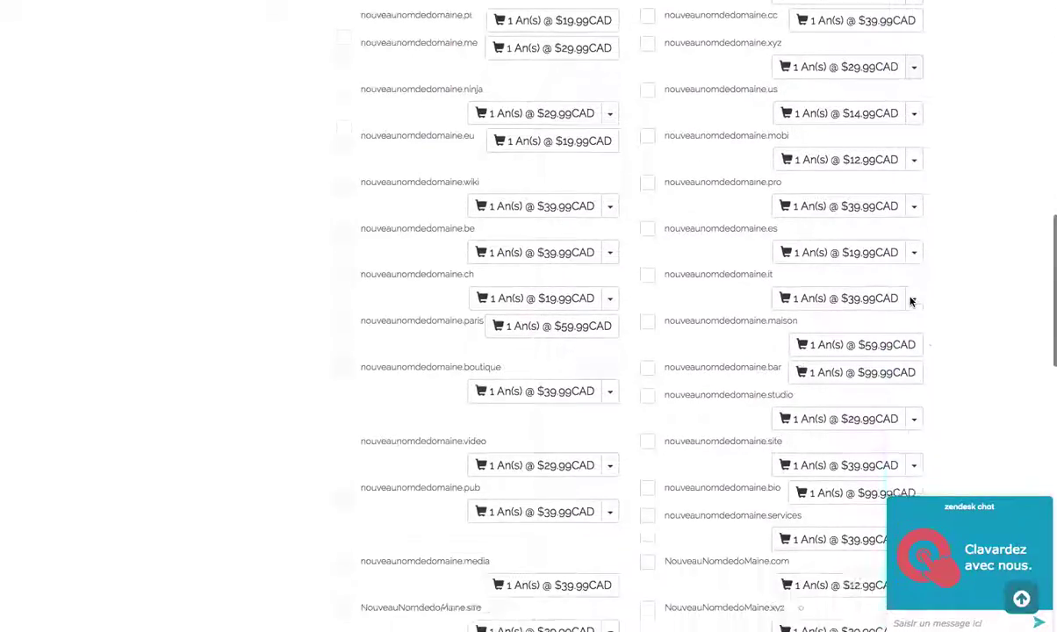
{"action": "scroll", "coordinate": [931, 303], "scroll_direction": "down", "scroll_amount": 3}
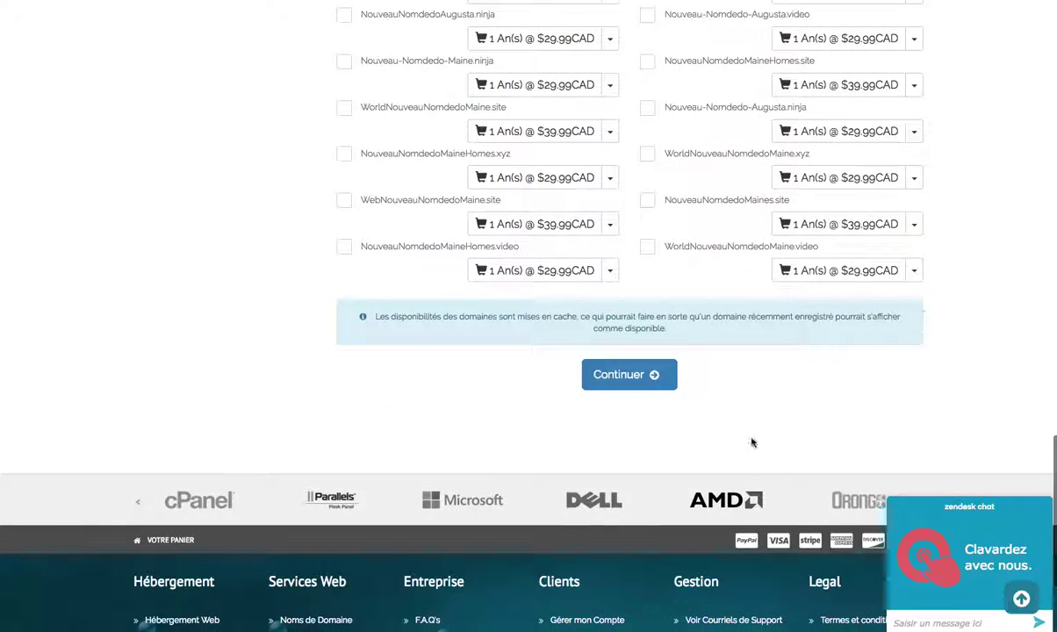
{"action": "left_click", "coordinate": [639, 387]}
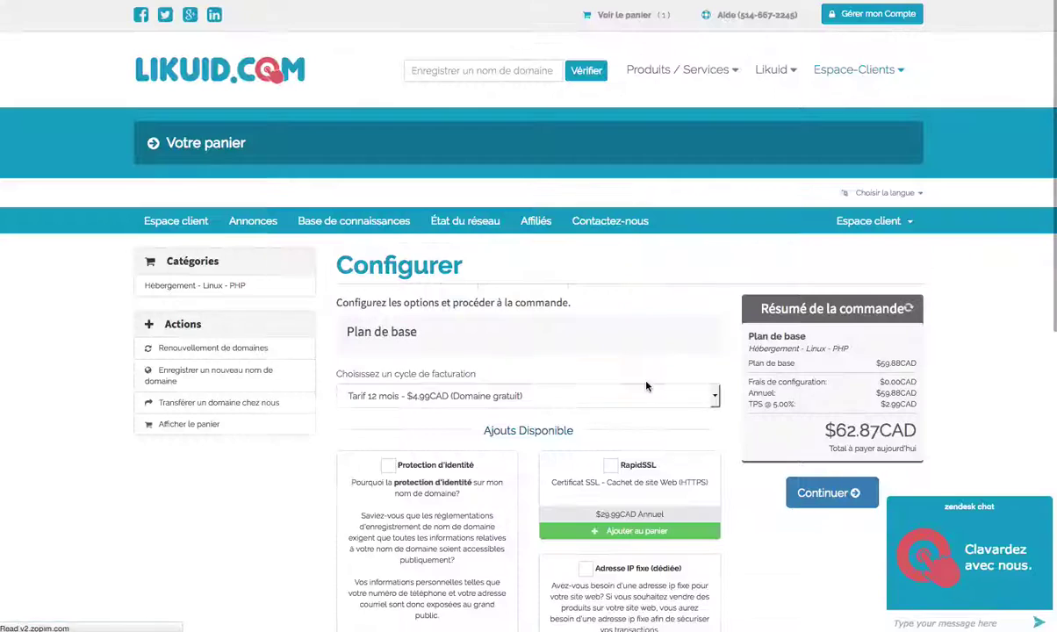
Choose the 12-month billing cycle at $4.99 CAD with free domain for the Plan de base.
{"action": "scroll", "coordinate": [646, 386], "scroll_direction": "down", "scroll_amount": 3}
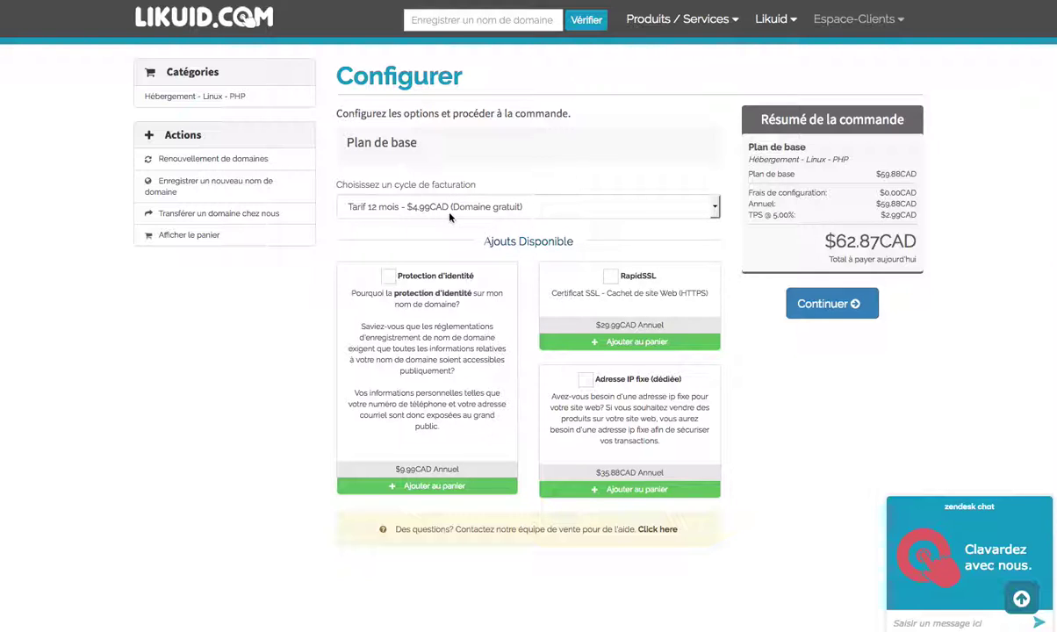
{"action": "left_click", "coordinate": [578, 210]}
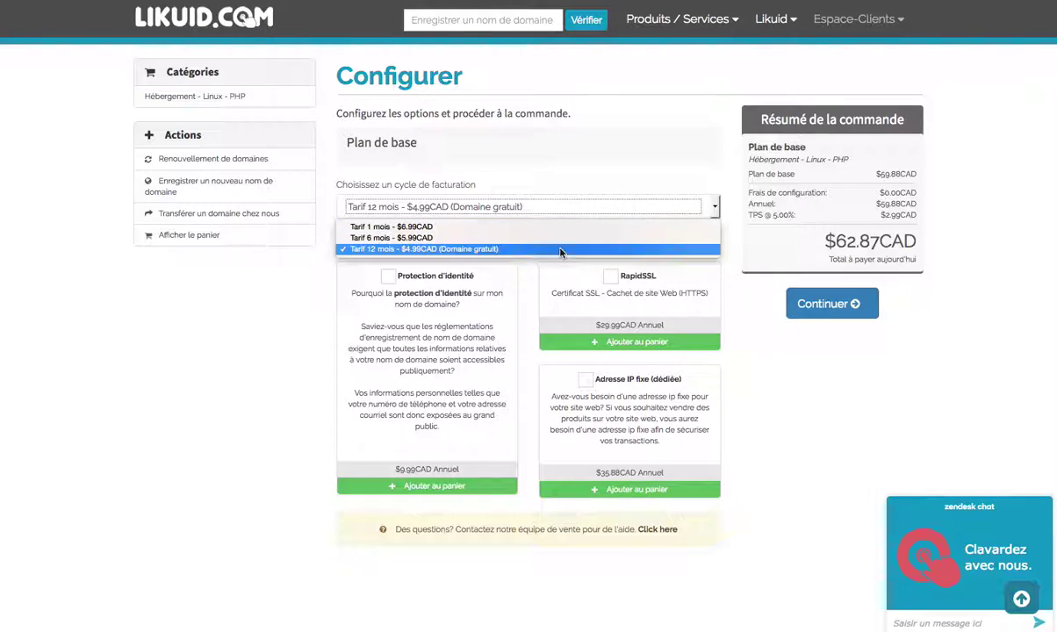
{"action": "left_click", "coordinate": [456, 250]}
{"action": "left_click", "coordinate": [529, 191]}
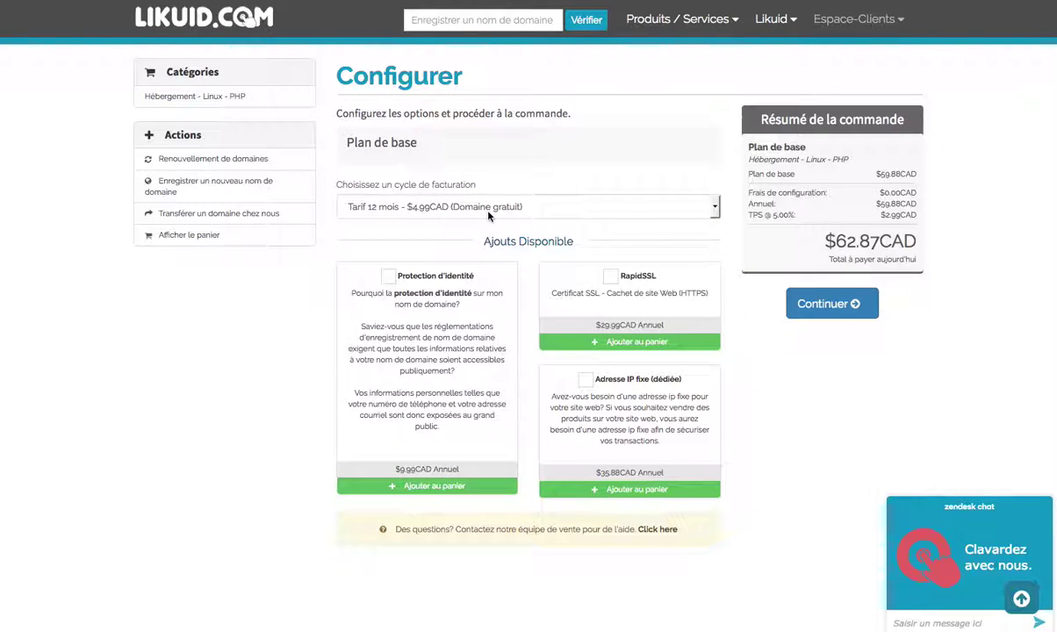
Try adding the Protection d'identité option to the order, and remove it again.
{"action": "scroll", "coordinate": [489, 216], "scroll_direction": "up", "scroll_amount": 1}
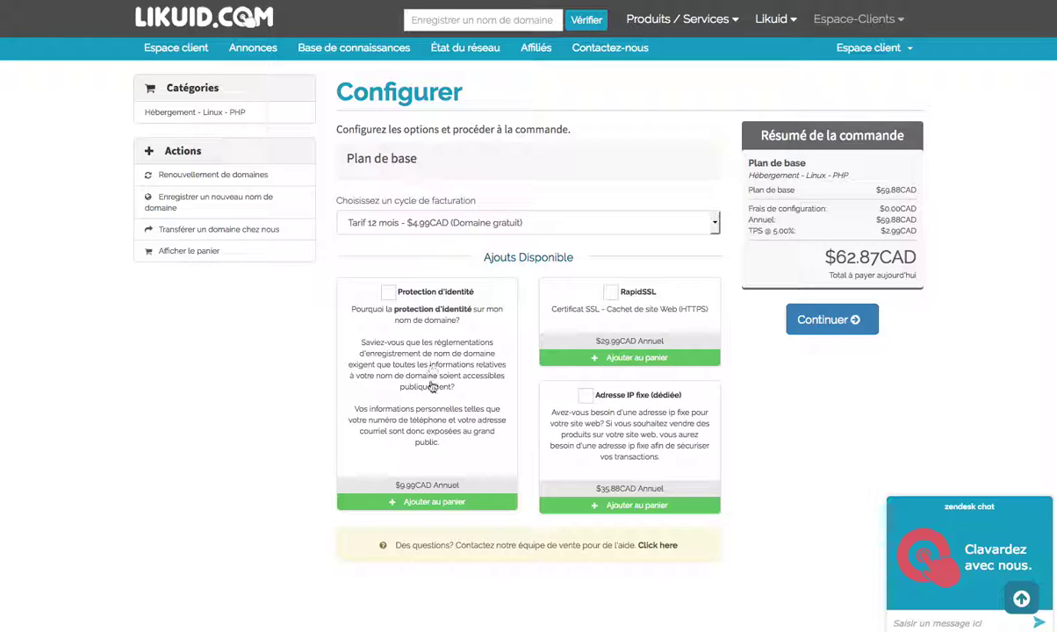
{"action": "left_click", "coordinate": [389, 293]}
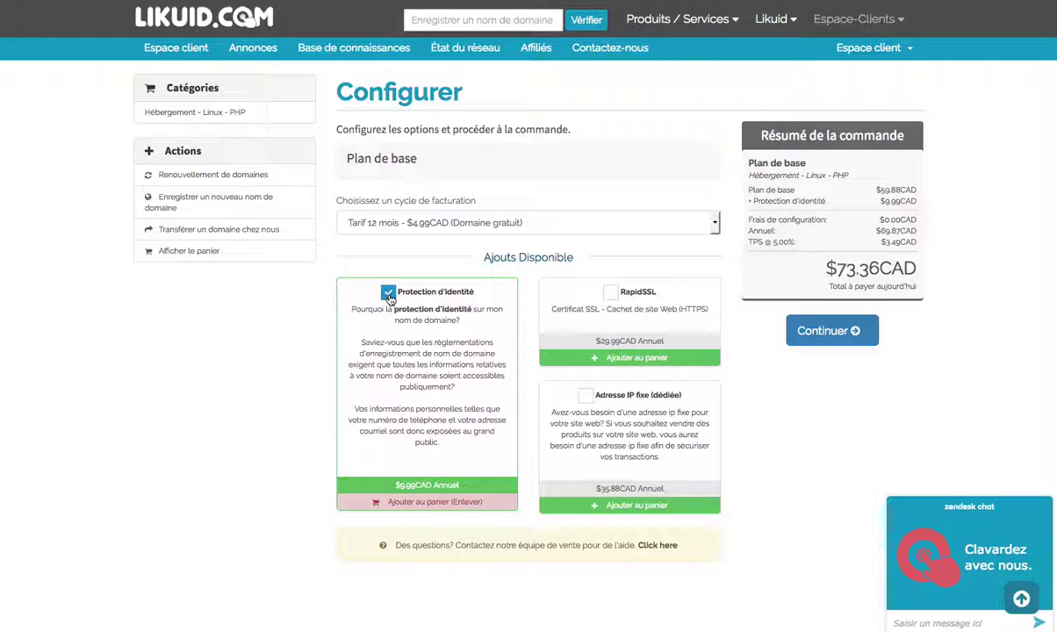
{"action": "left_click", "coordinate": [388, 293]}
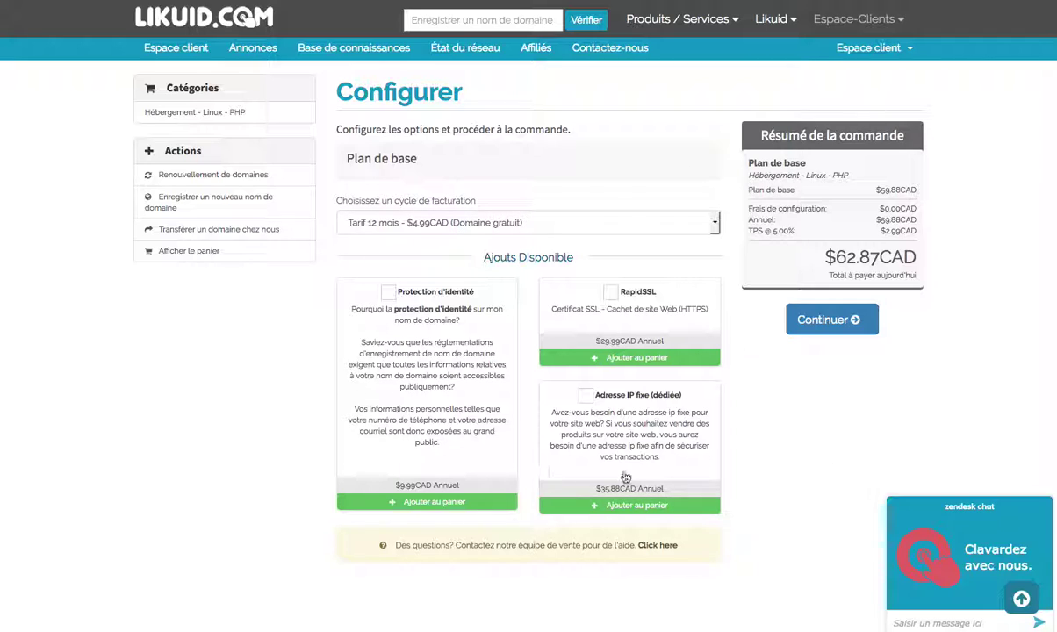
Continue to the order review without any add-ons and proceed to the checkout form.
{"action": "left_click", "coordinate": [850, 323]}
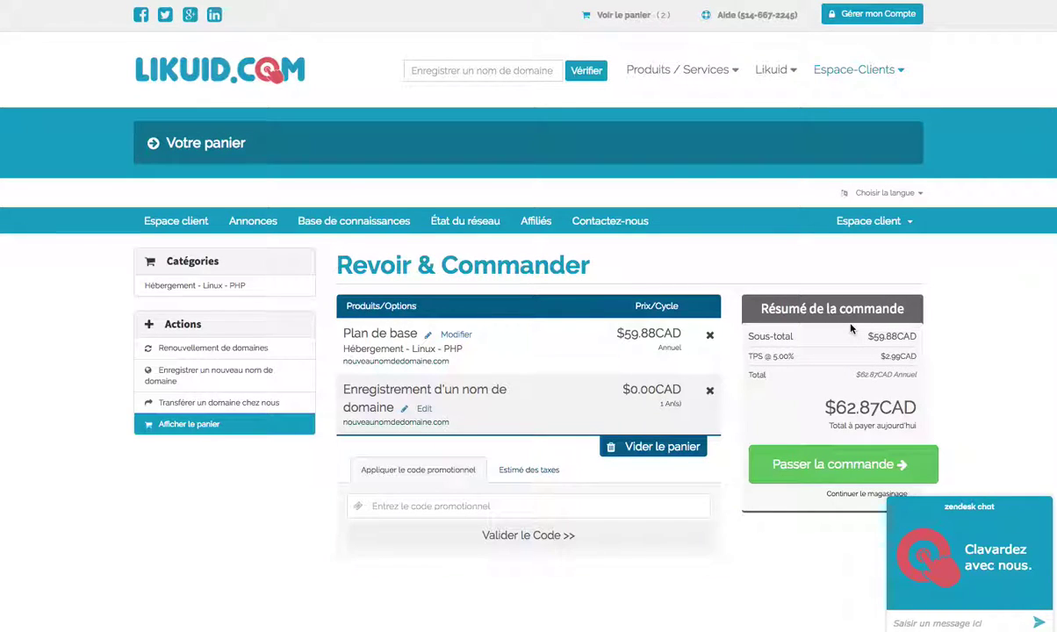
{"action": "scroll", "coordinate": [799, 309], "scroll_direction": "down", "scroll_amount": 1}
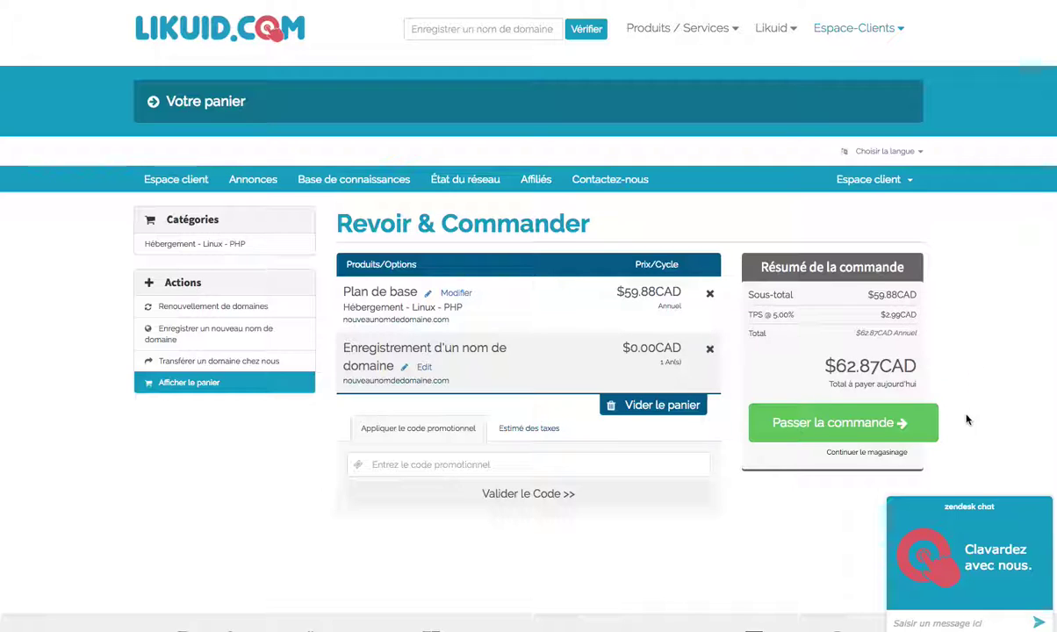
{"action": "left_click", "coordinate": [895, 433]}
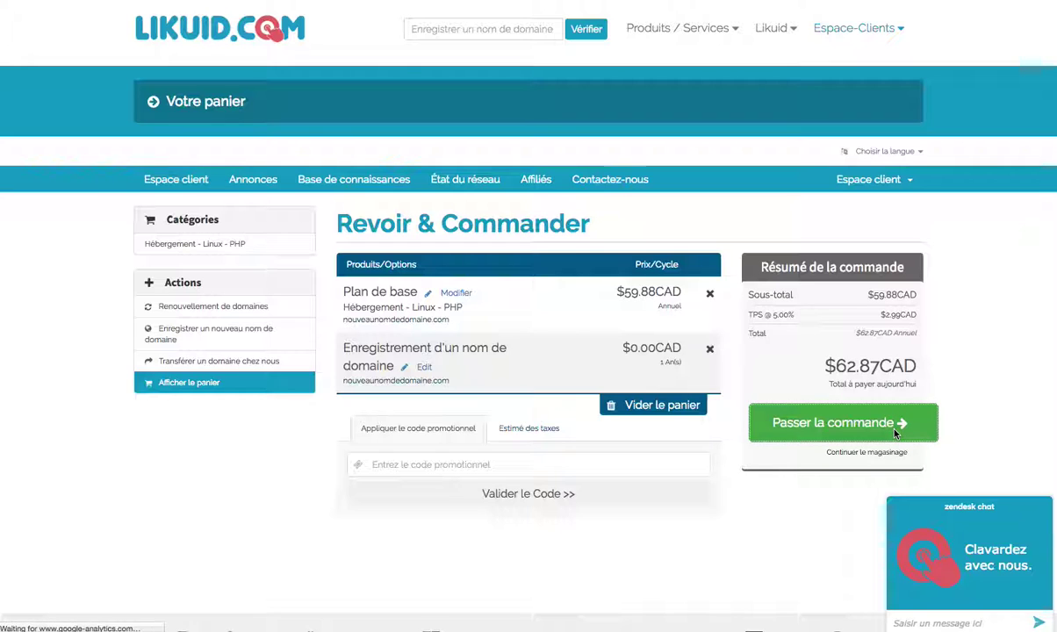
{"action": "scroll", "coordinate": [895, 433], "scroll_direction": "down", "scroll_amount": 1}
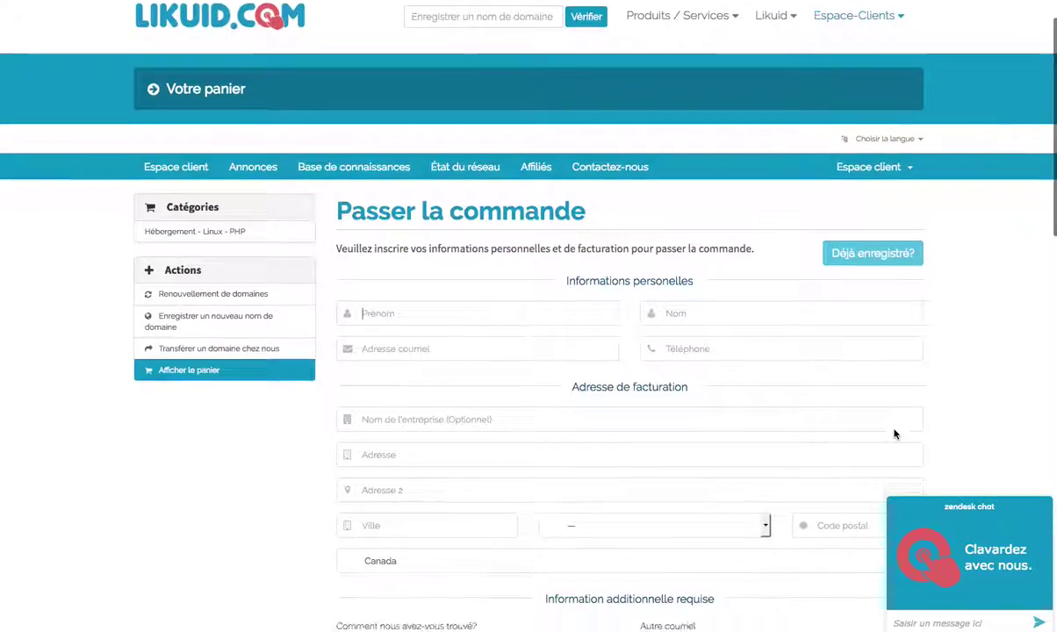
Review the checkout form's domain owner section and look at its contact choices, keeping "Utiliser le contact par défaut (Détails ci-dessus)".
{"action": "scroll", "coordinate": [895, 433], "scroll_direction": "down", "scroll_amount": 5}
{"action": "scroll", "coordinate": [895, 432], "scroll_direction": "down", "scroll_amount": 5}
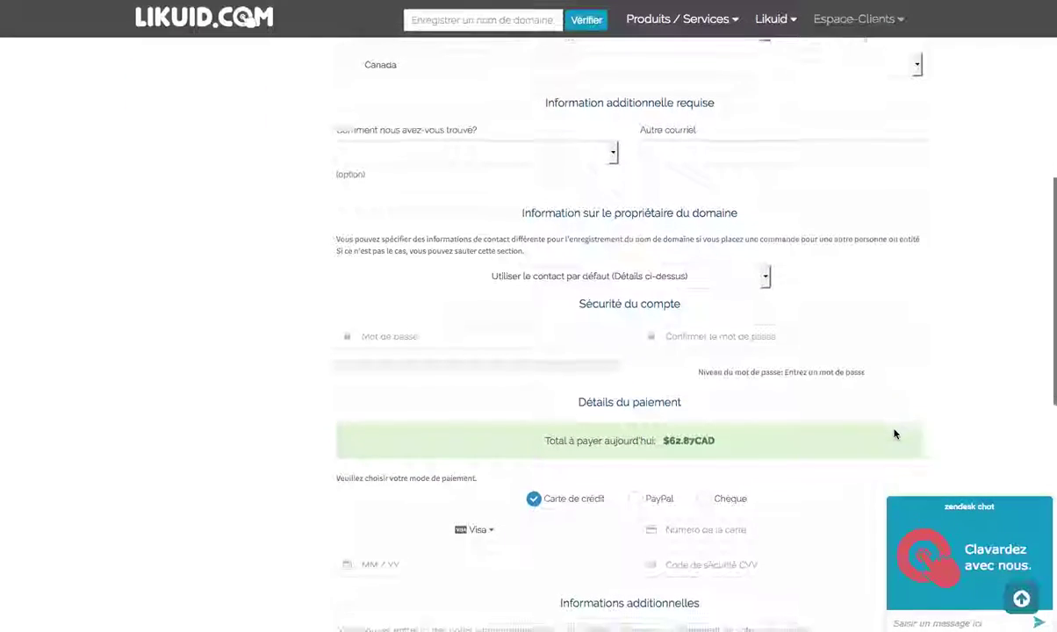
{"action": "scroll", "coordinate": [895, 433], "scroll_direction": "down", "scroll_amount": 2}
{"action": "left_click_drag", "start_coordinate": [531, 147], "coordinate": [736, 146]}
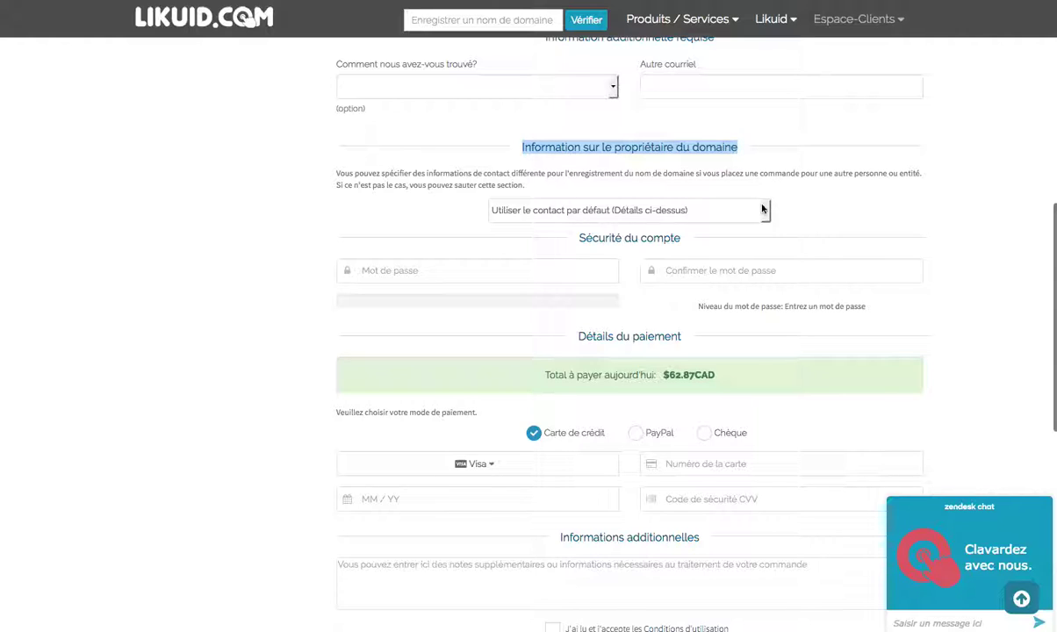
{"action": "left_click", "coordinate": [762, 209]}
{"action": "left_click", "coordinate": [764, 209]}
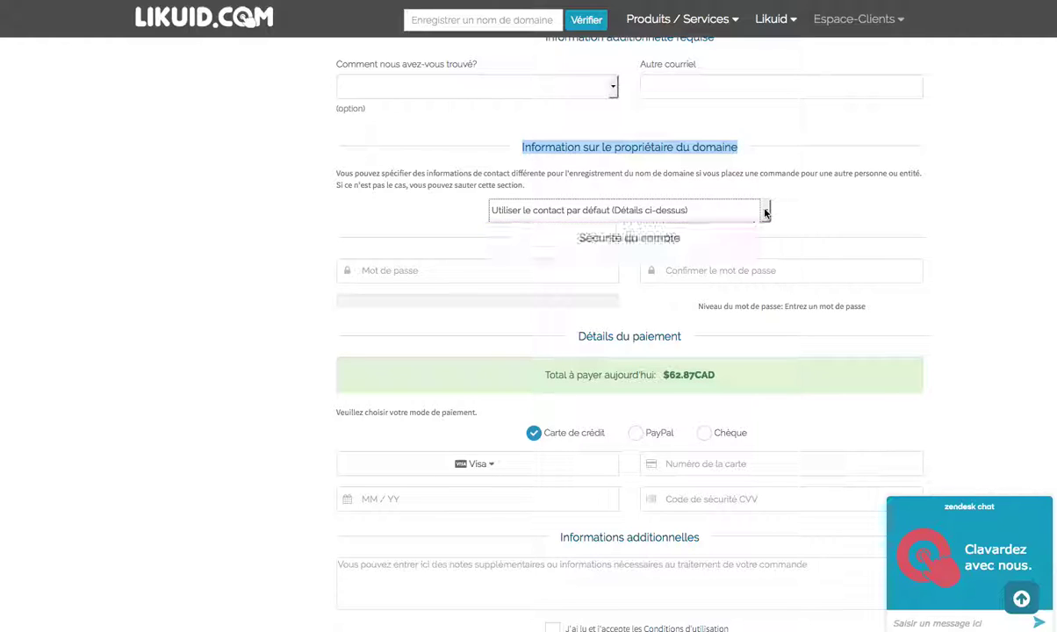
{"action": "left_click", "coordinate": [836, 217]}
Accept the Conditions d'utilisation at the end of the checkout form, without submitting the order.
{"action": "scroll", "coordinate": [894, 230], "scroll_direction": "down", "scroll_amount": 1}
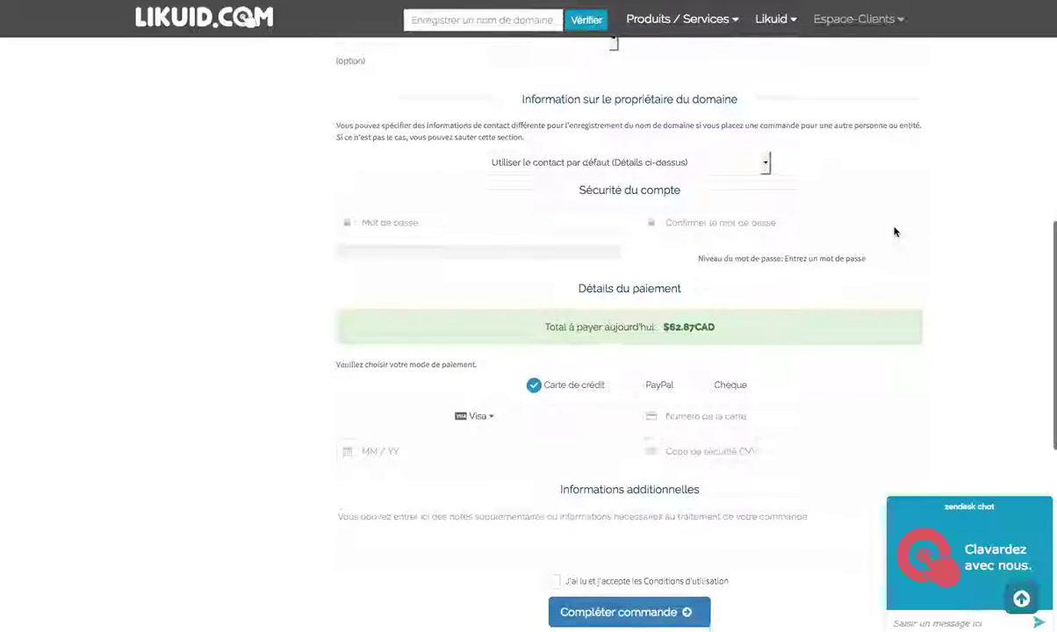
{"action": "scroll", "coordinate": [895, 231], "scroll_direction": "down", "scroll_amount": 3}
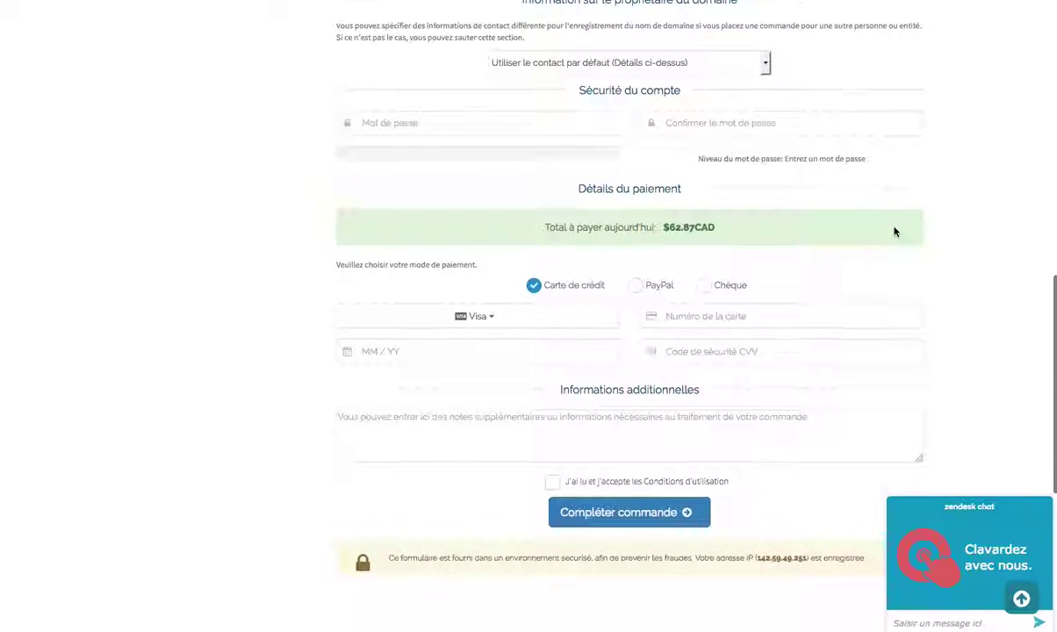
{"action": "scroll", "coordinate": [895, 230], "scroll_direction": "down", "scroll_amount": 2}
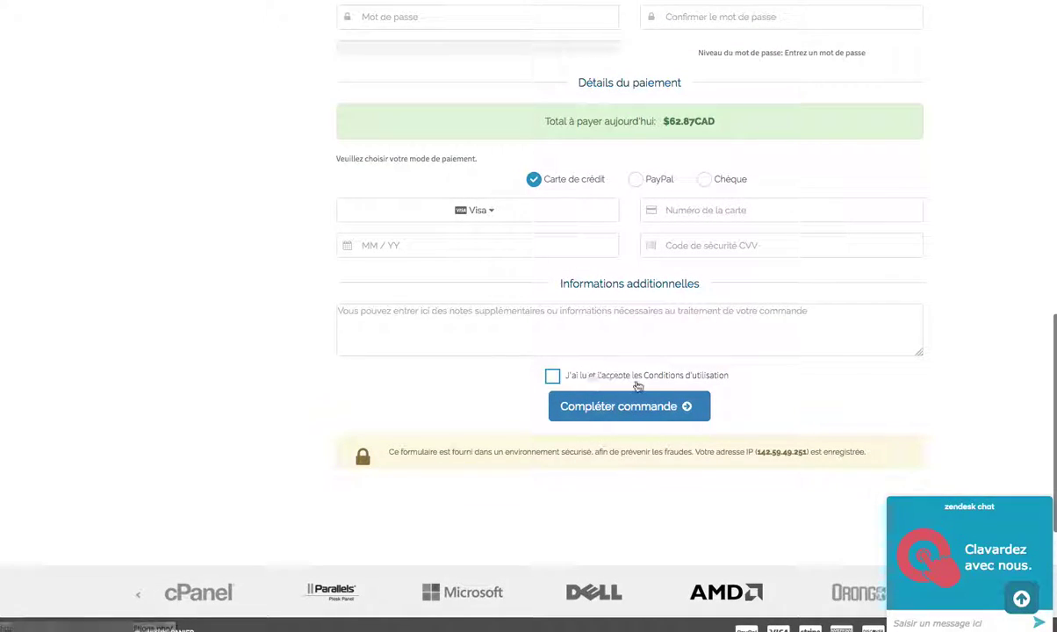
{"action": "left_click", "coordinate": [554, 377]}
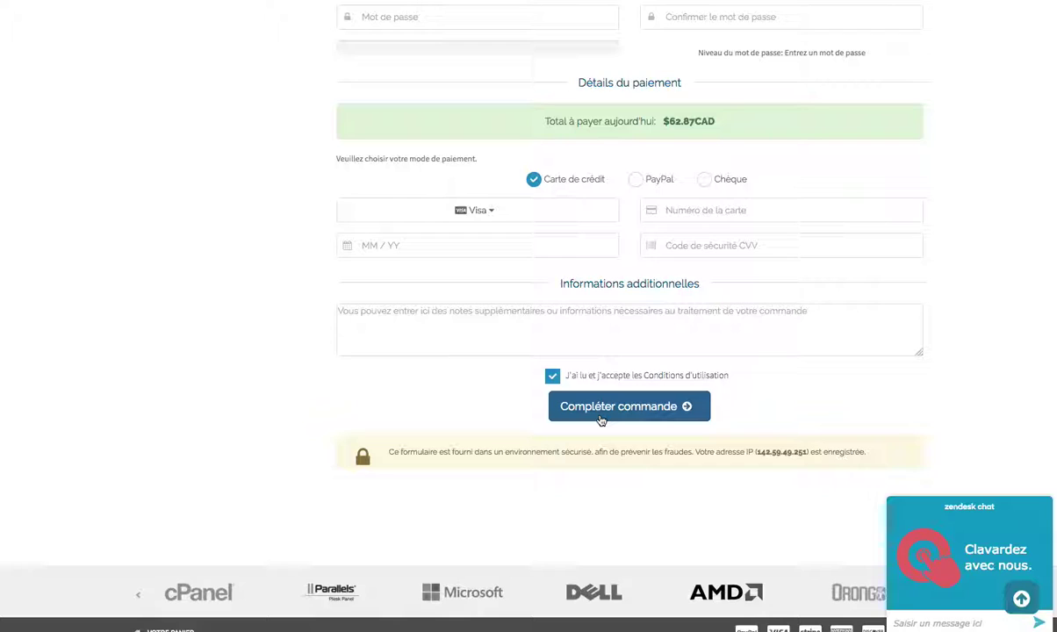
{"action": "scroll", "coordinate": [600, 420], "scroll_direction": "down", "scroll_amount": 1}
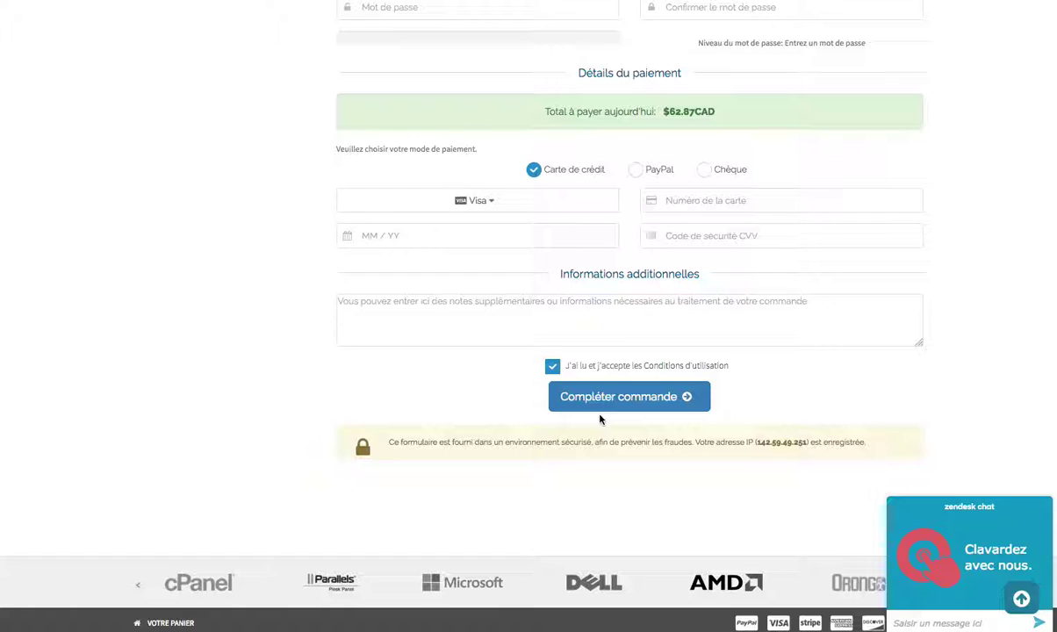
{"action": "scroll", "coordinate": [600, 419], "scroll_direction": "up", "scroll_amount": 10}
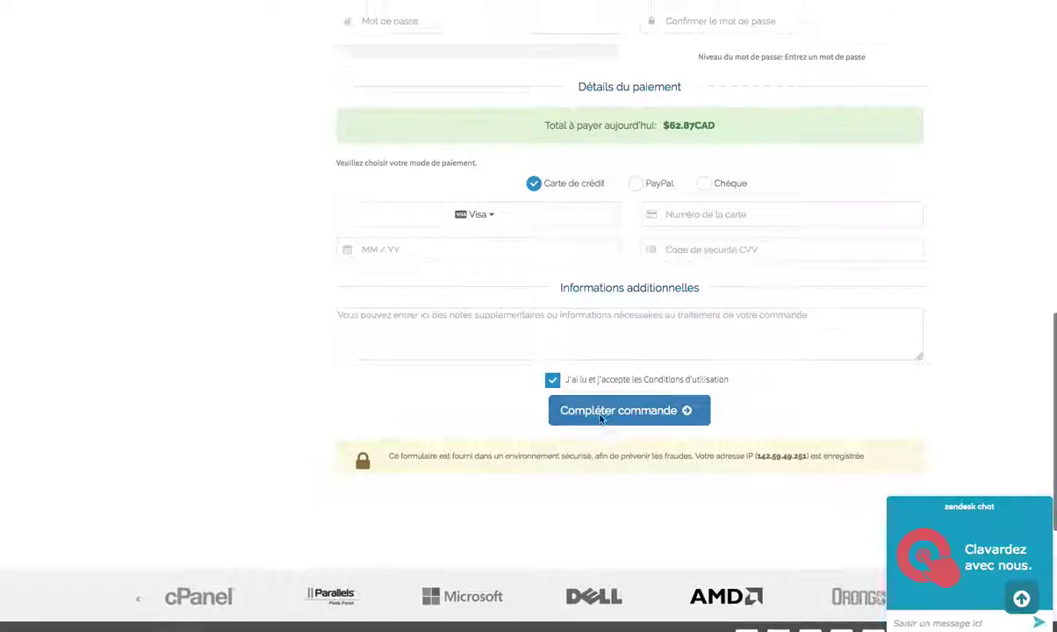